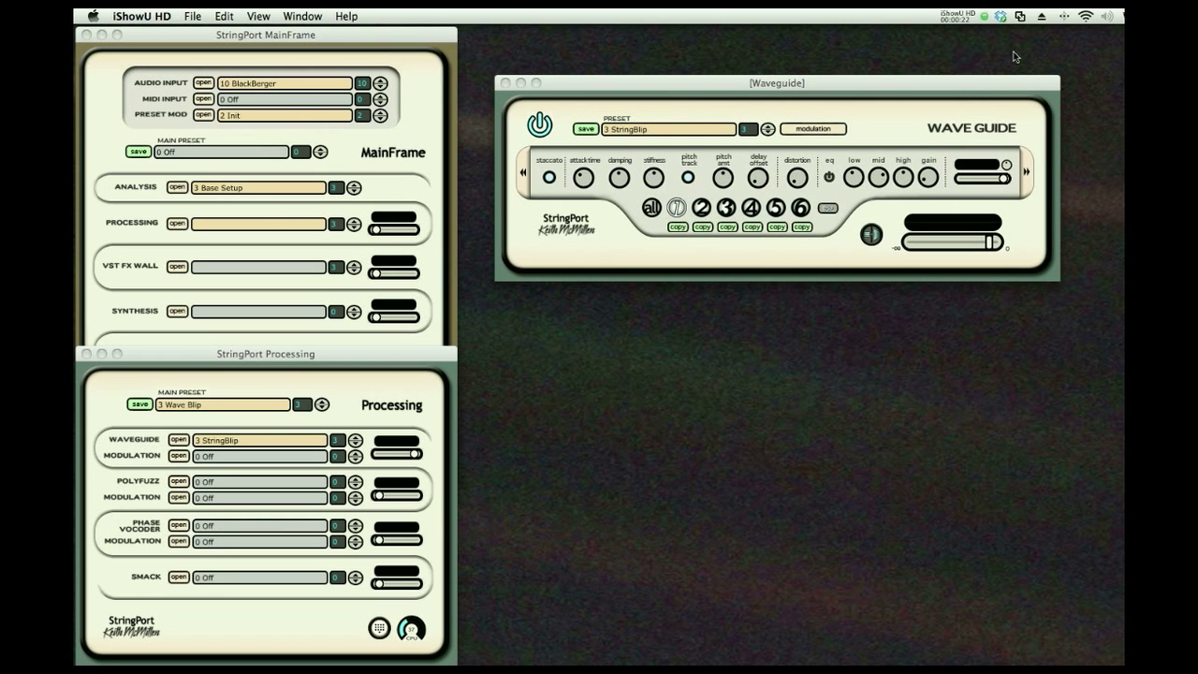
Try Waveguide presets 5 BlipGuideFuzz and 6 CrunchBlip, then load 9 LooseMesh
drag(955, 86, 959, 62)
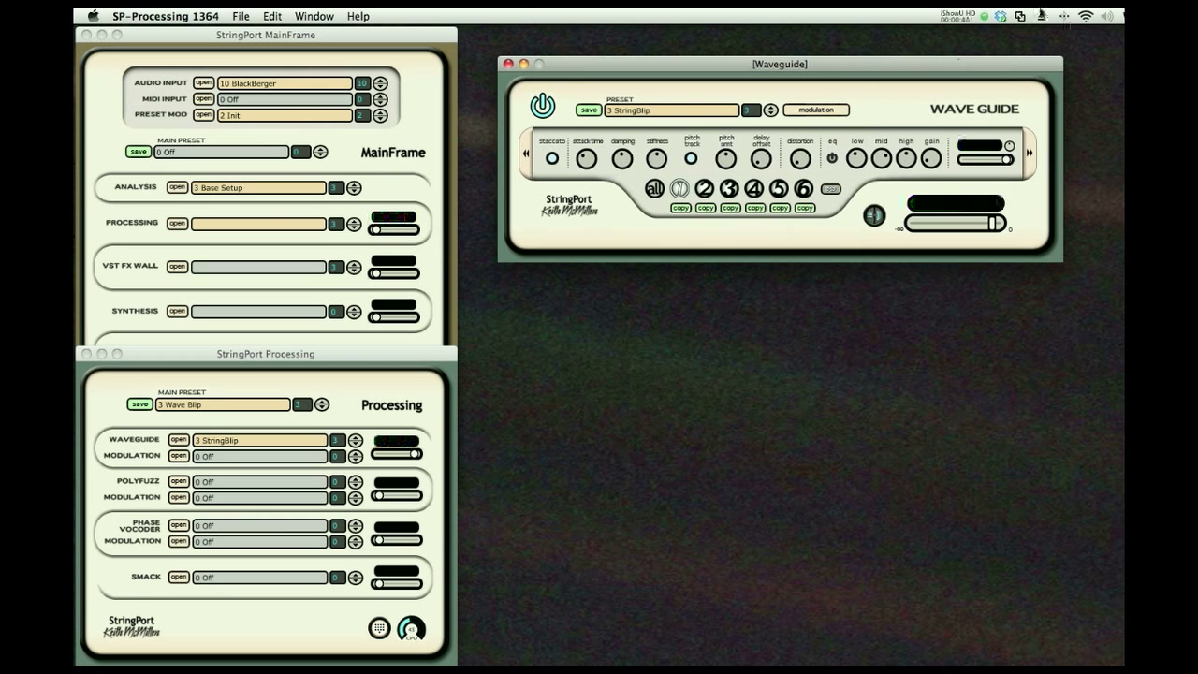
click(730, 110)
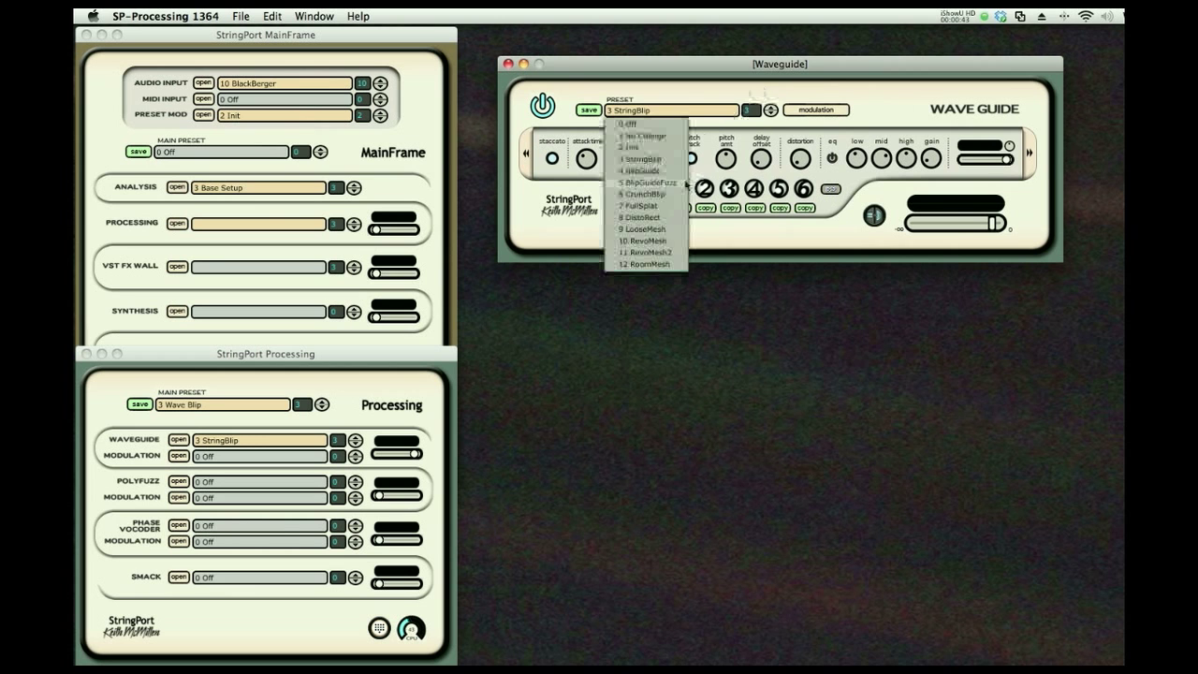
click(680, 183)
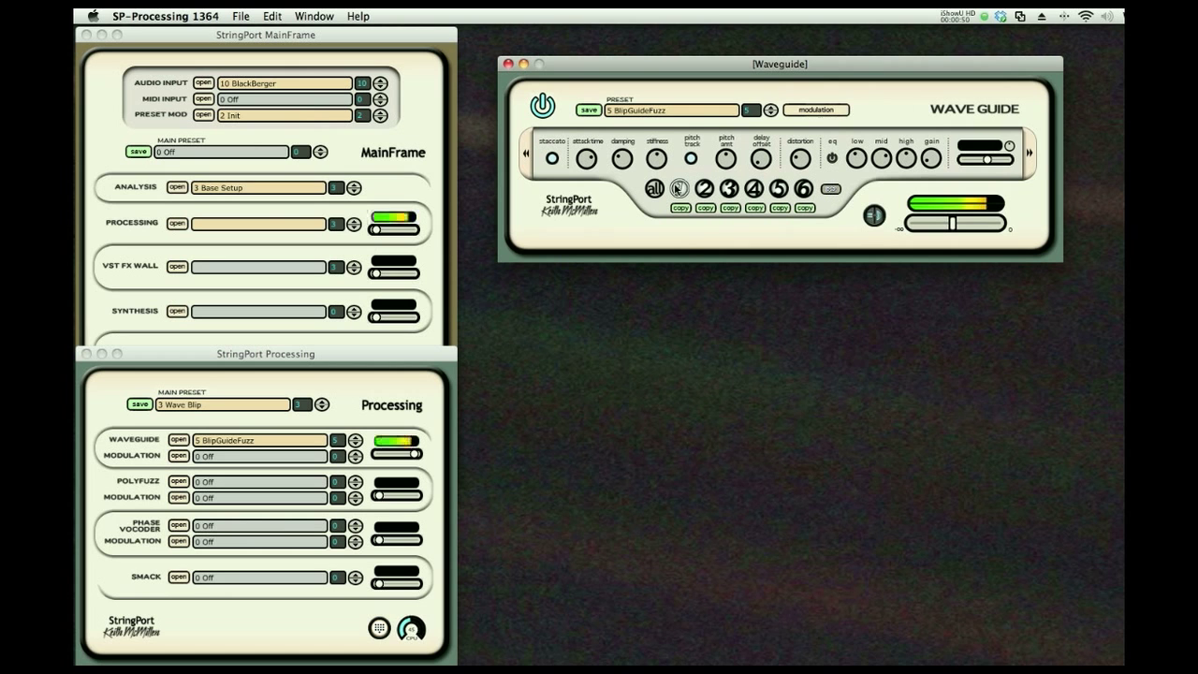
click(640, 113)
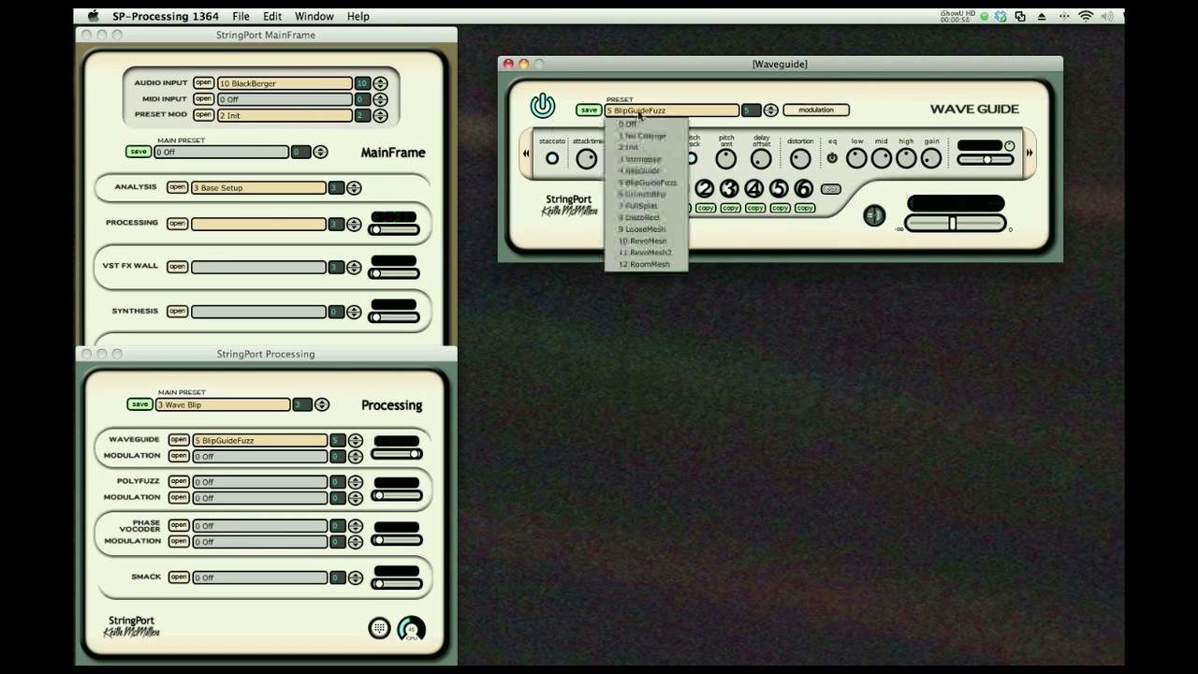
click(644, 194)
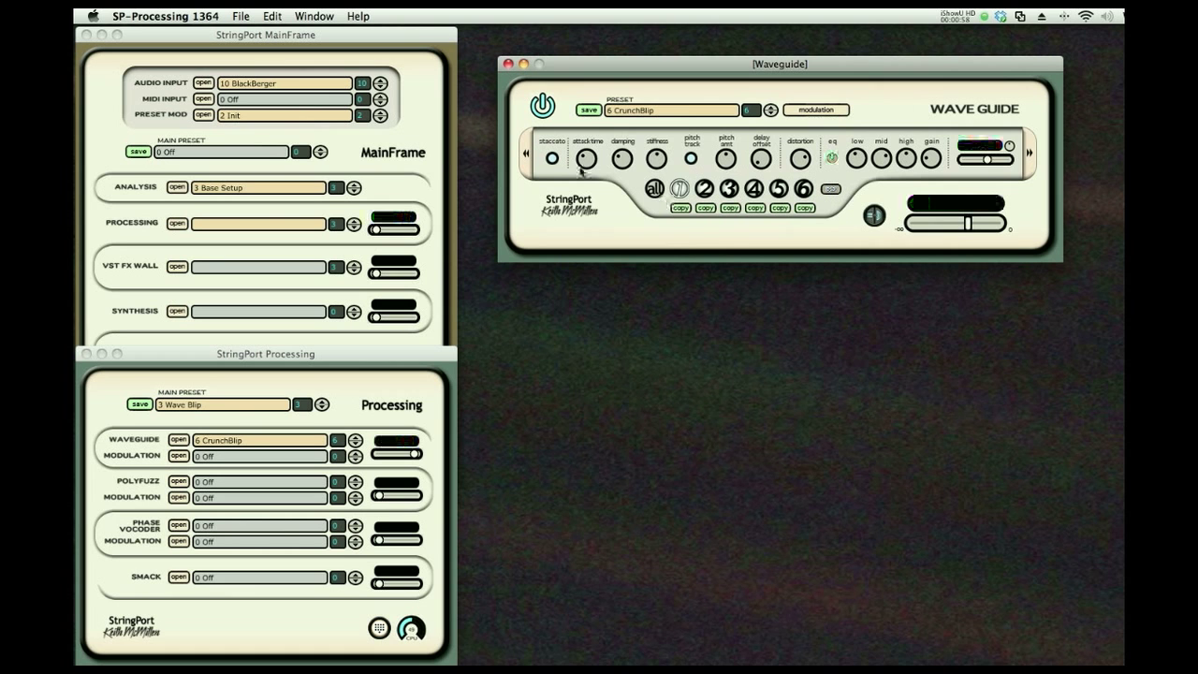
click(629, 111)
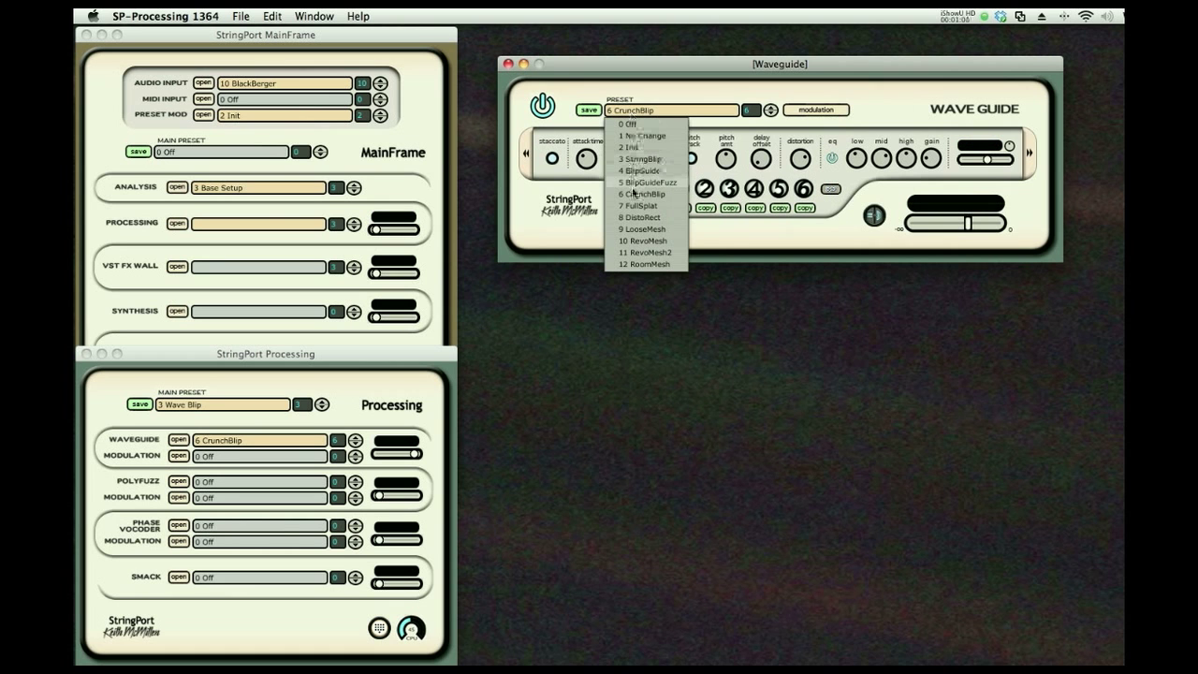
click(640, 229)
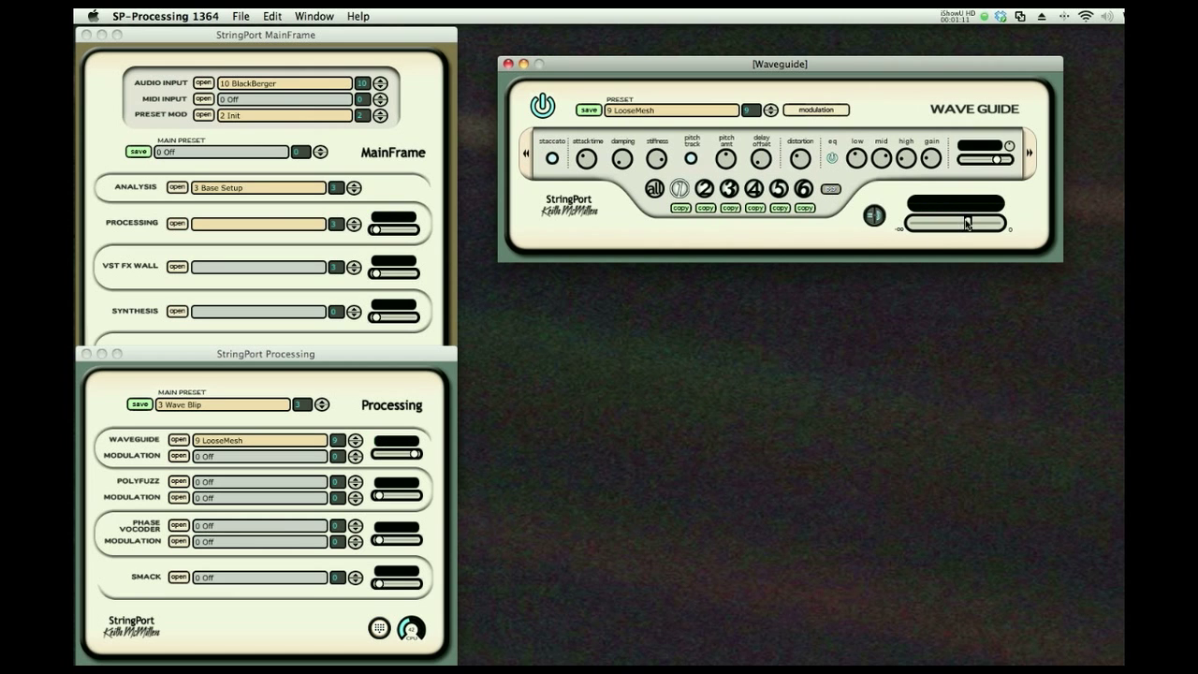
Lower the Waveguide output level slightly, view string 2's settings, then return to string 1
drag(967, 223, 953, 228)
click(704, 188)
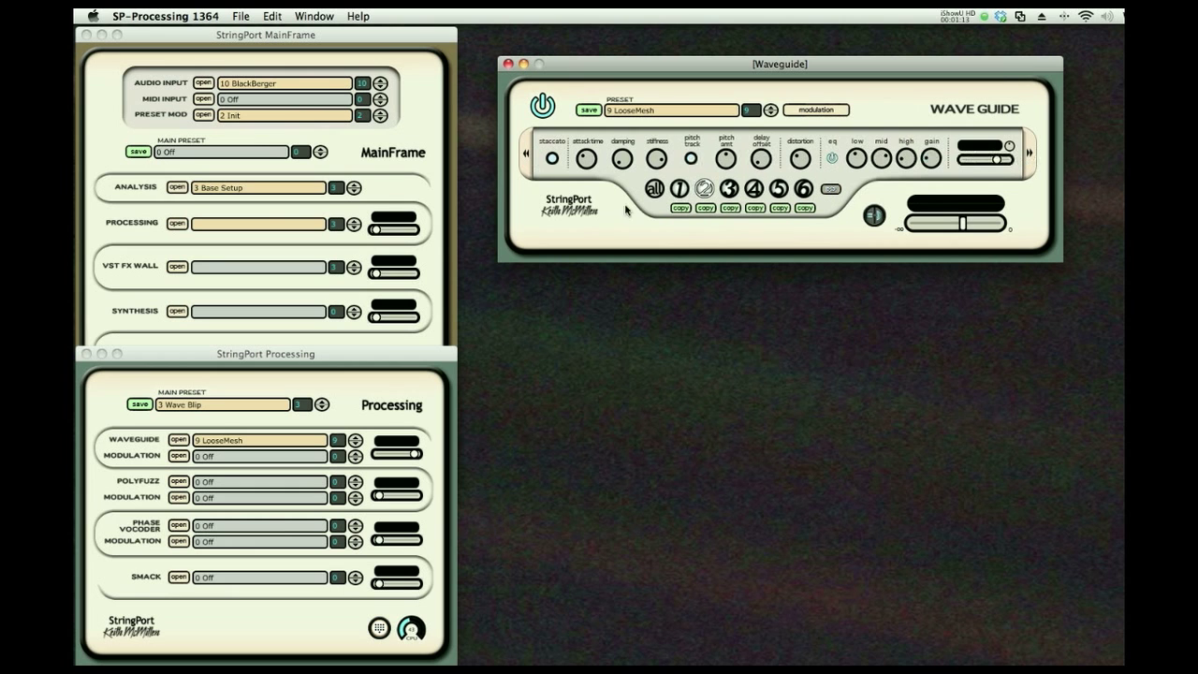
click(523, 163)
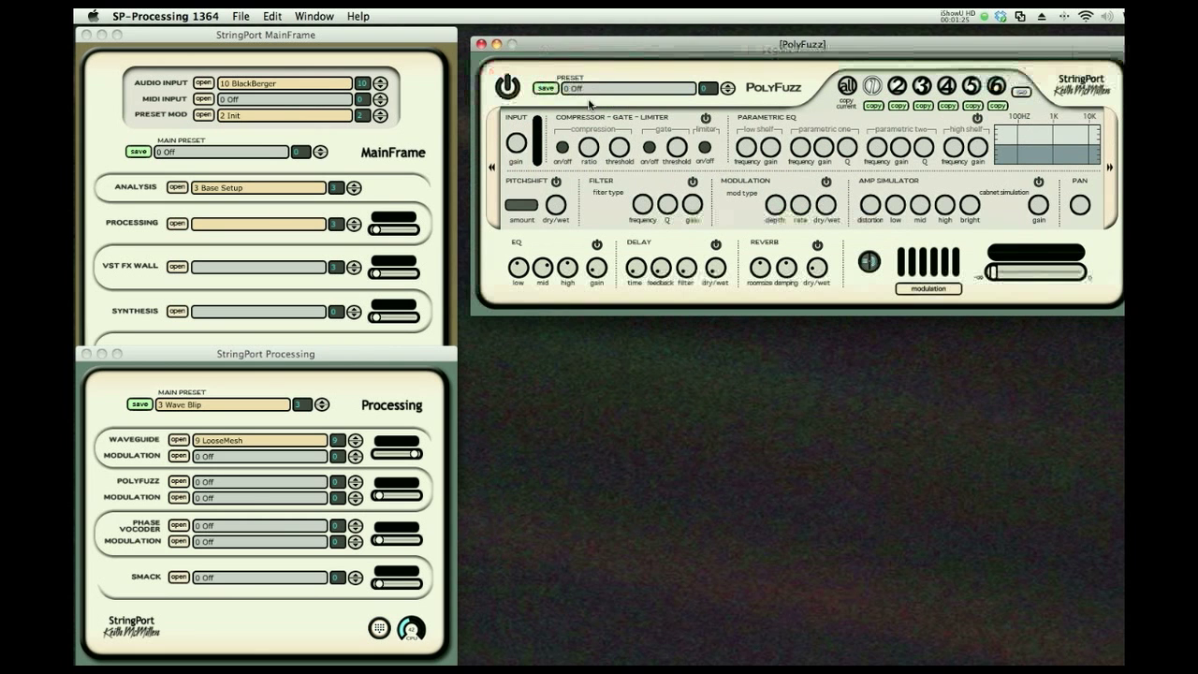
Load main preset 6 Poly 12 String and scroll the PolyFuzz effects strip to see the rest
click(259, 404)
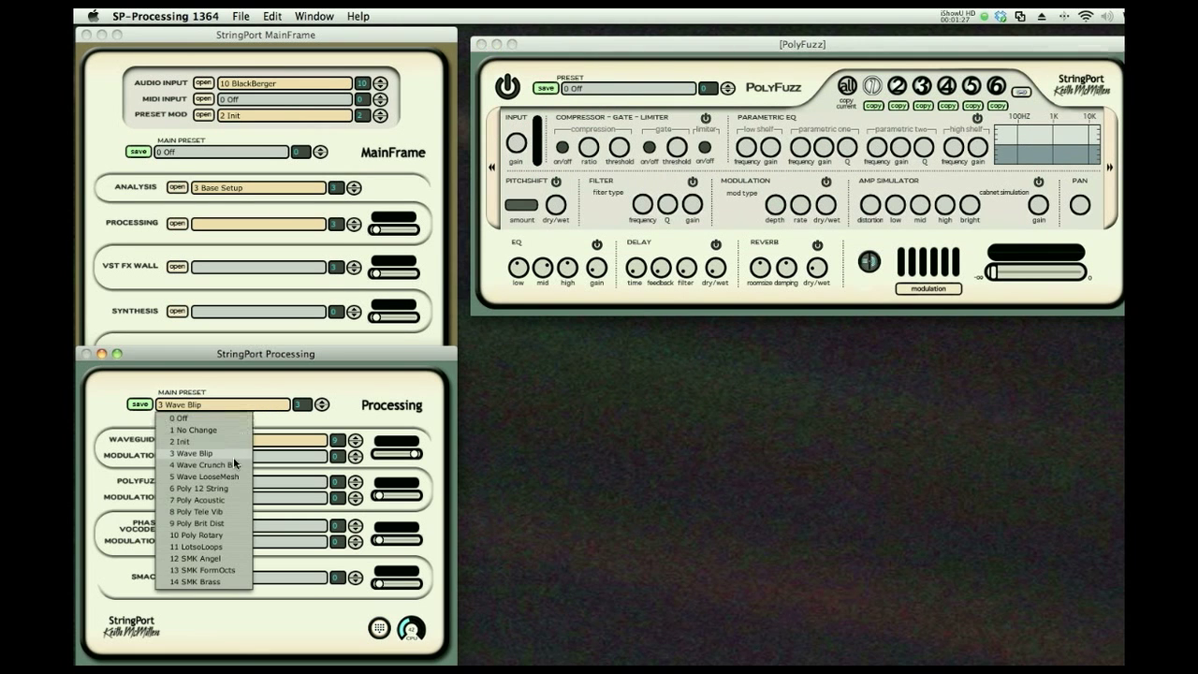
click(229, 488)
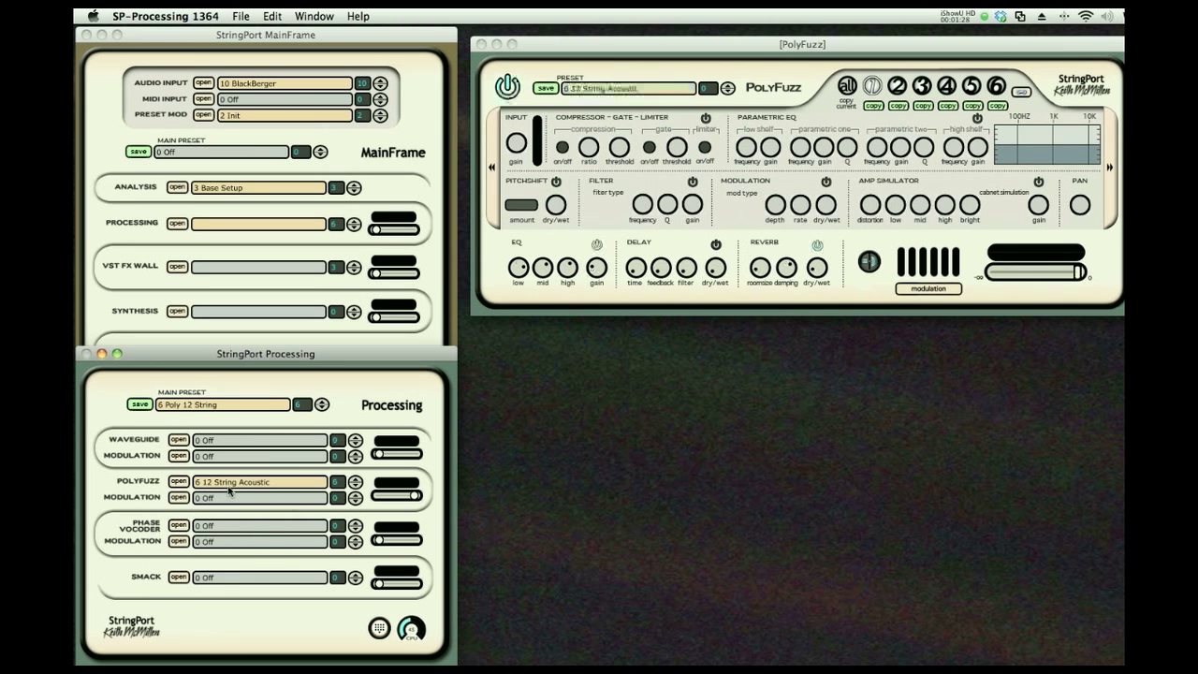
click(909, 62)
drag(909, 62, 886, 62)
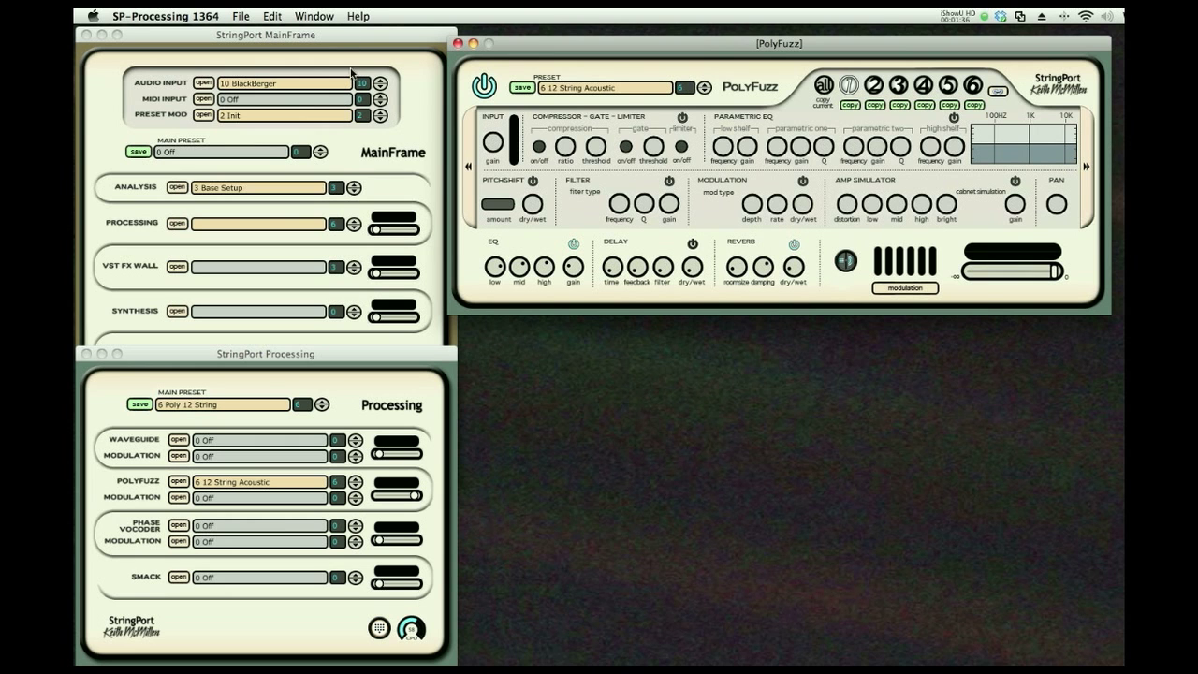
click(848, 86)
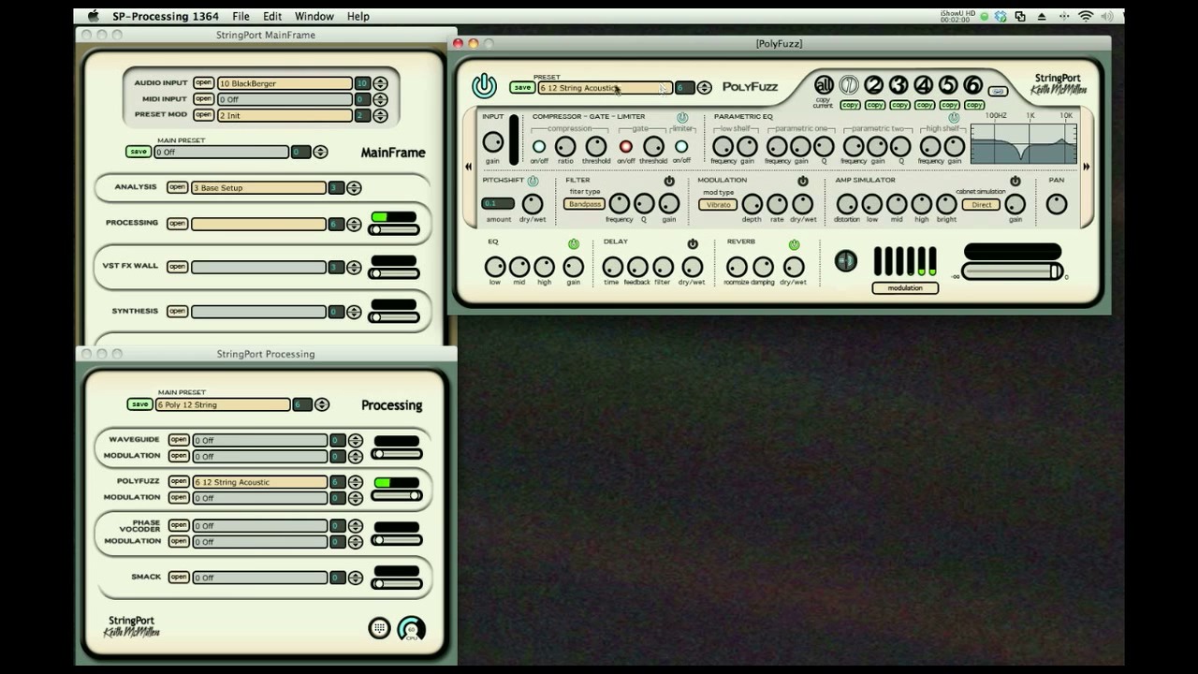
Select main preset 10 Poly Rotary and load the 5 D-A-D-G-A-D PolyFuzz preset
click(225, 404)
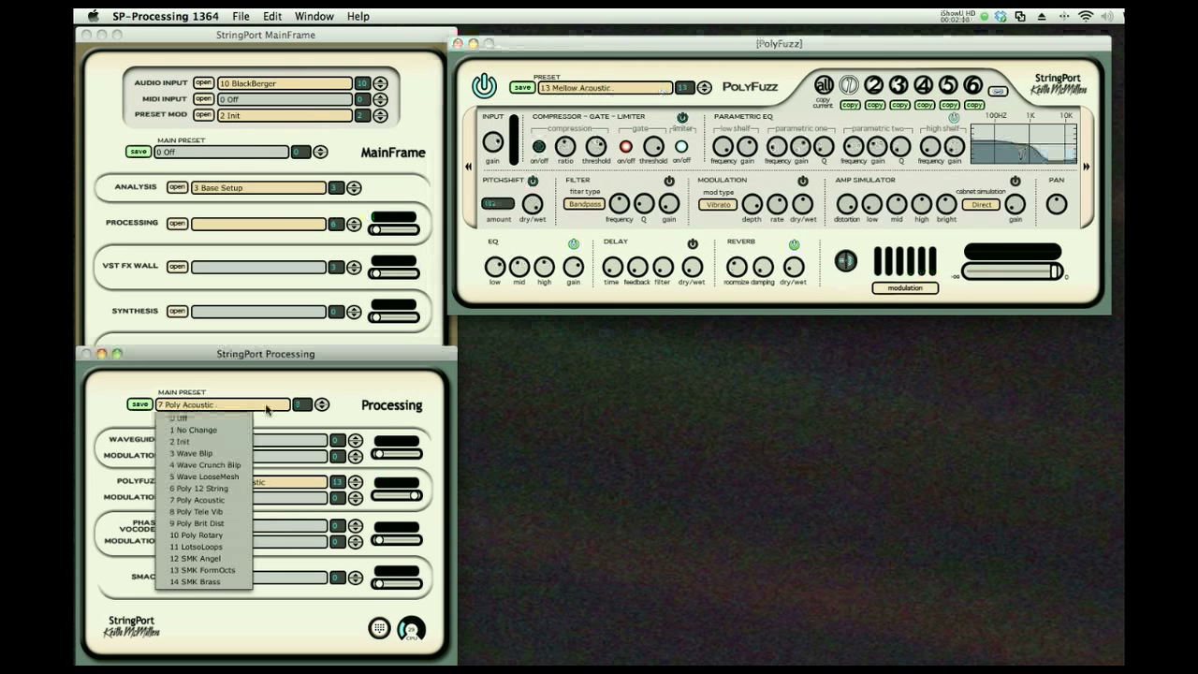
click(228, 536)
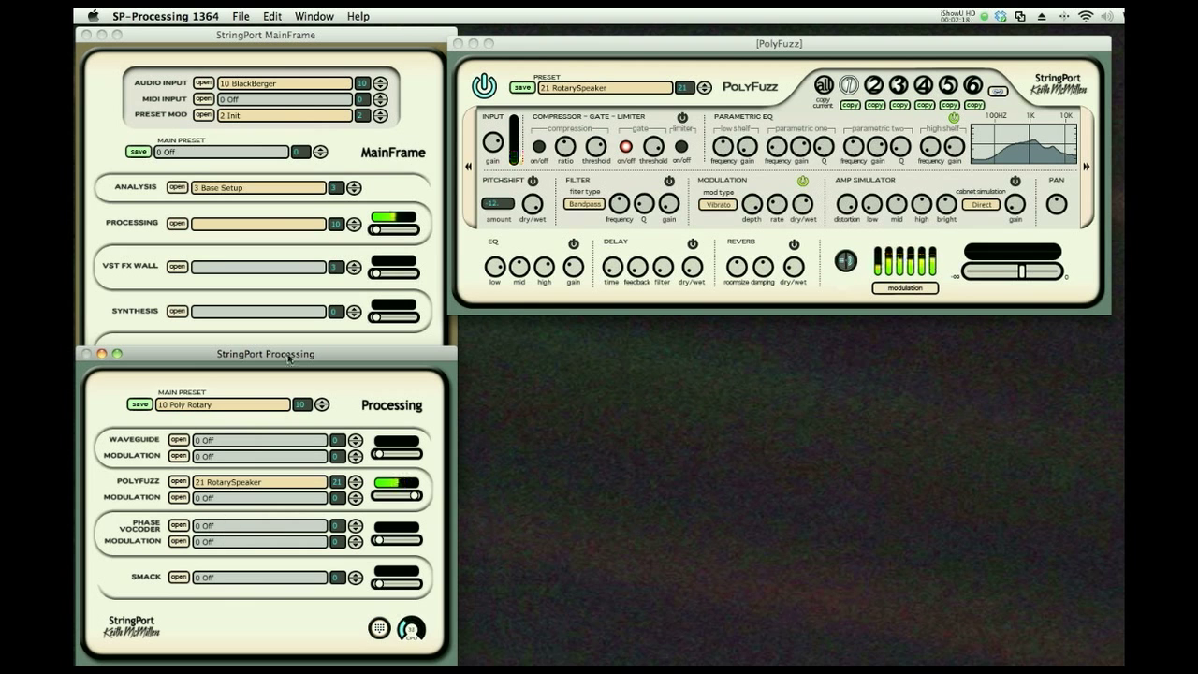
click(599, 88)
click(599, 88)
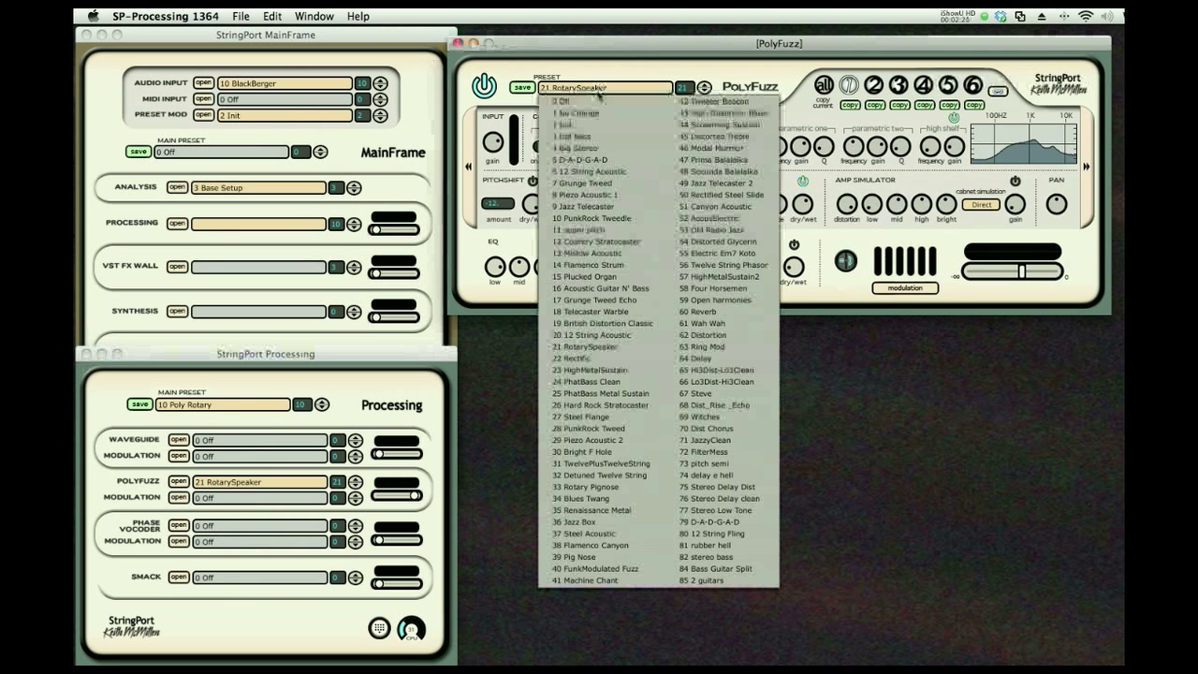
click(602, 161)
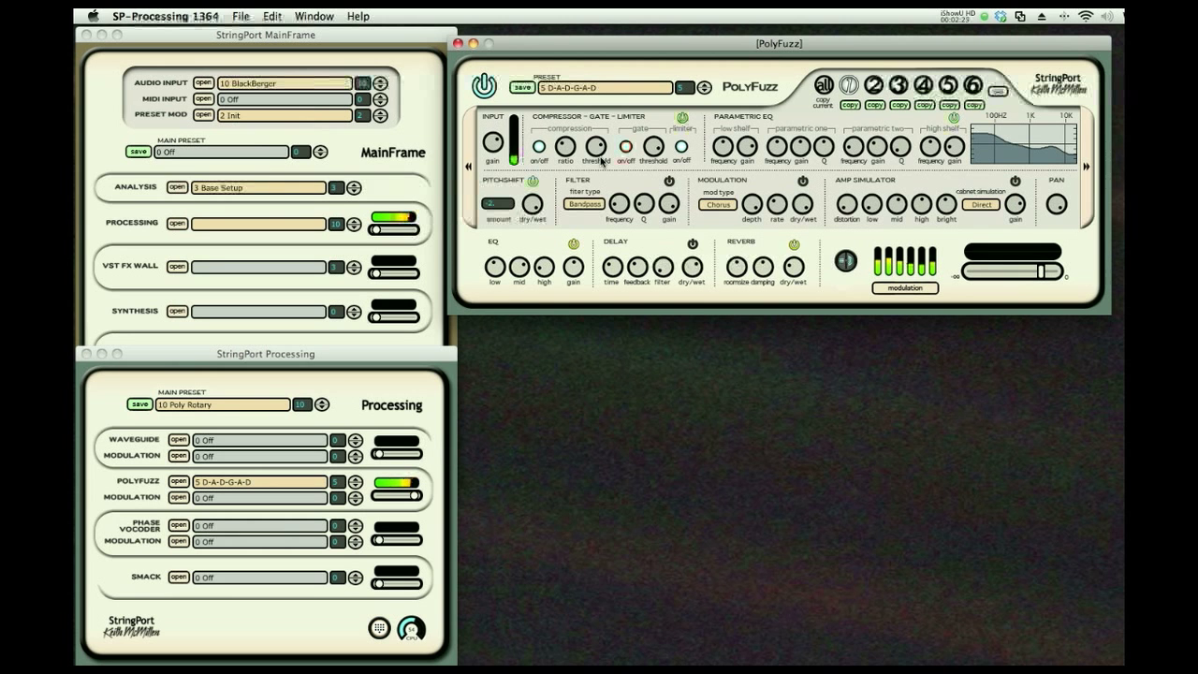
Switch PolyFuzz to 16 Acoustic Guitar N' Bass, then close the PolyFuzz panel
click(627, 85)
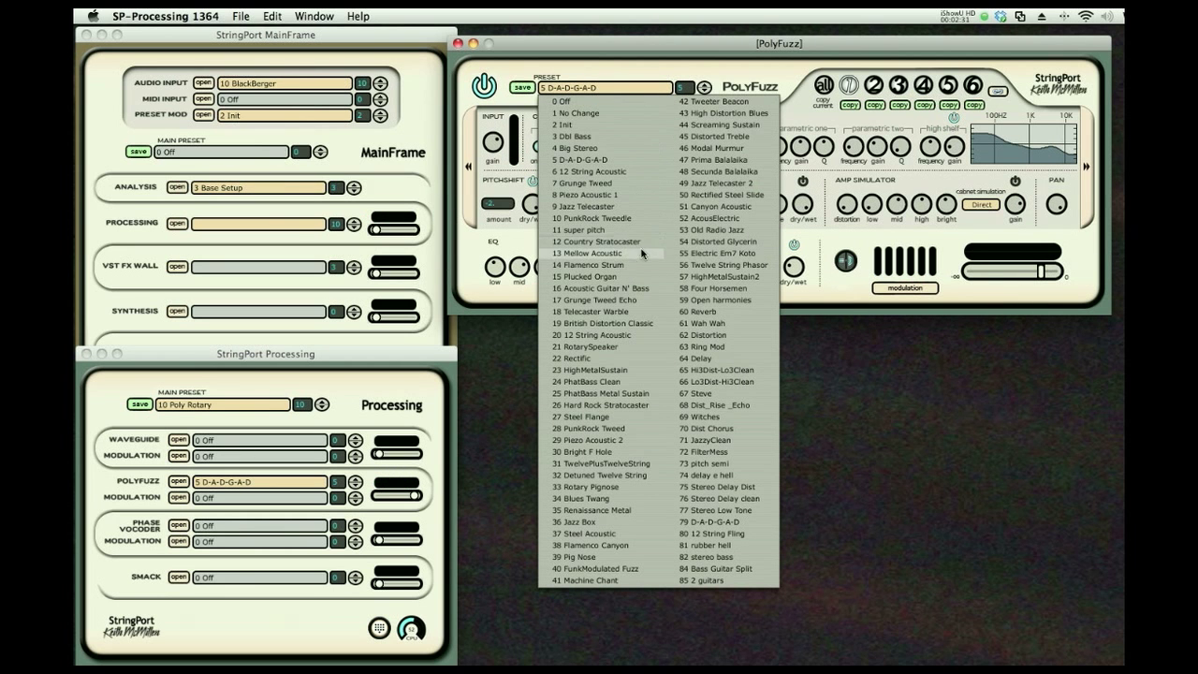
click(643, 289)
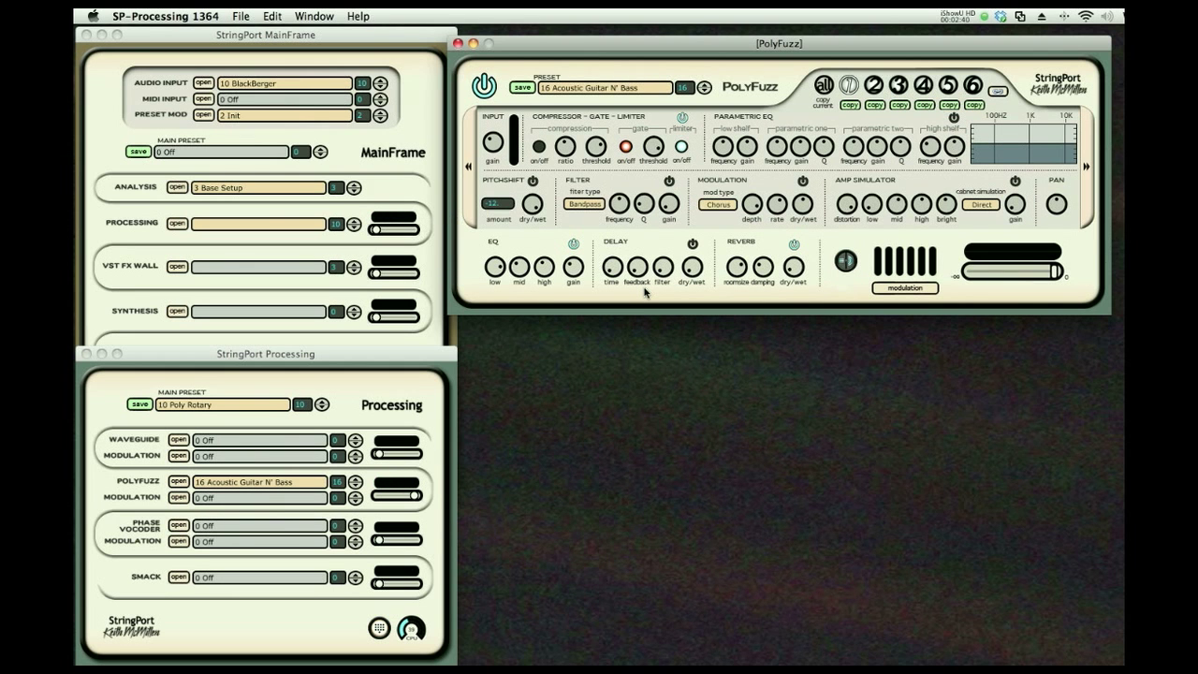
click(458, 44)
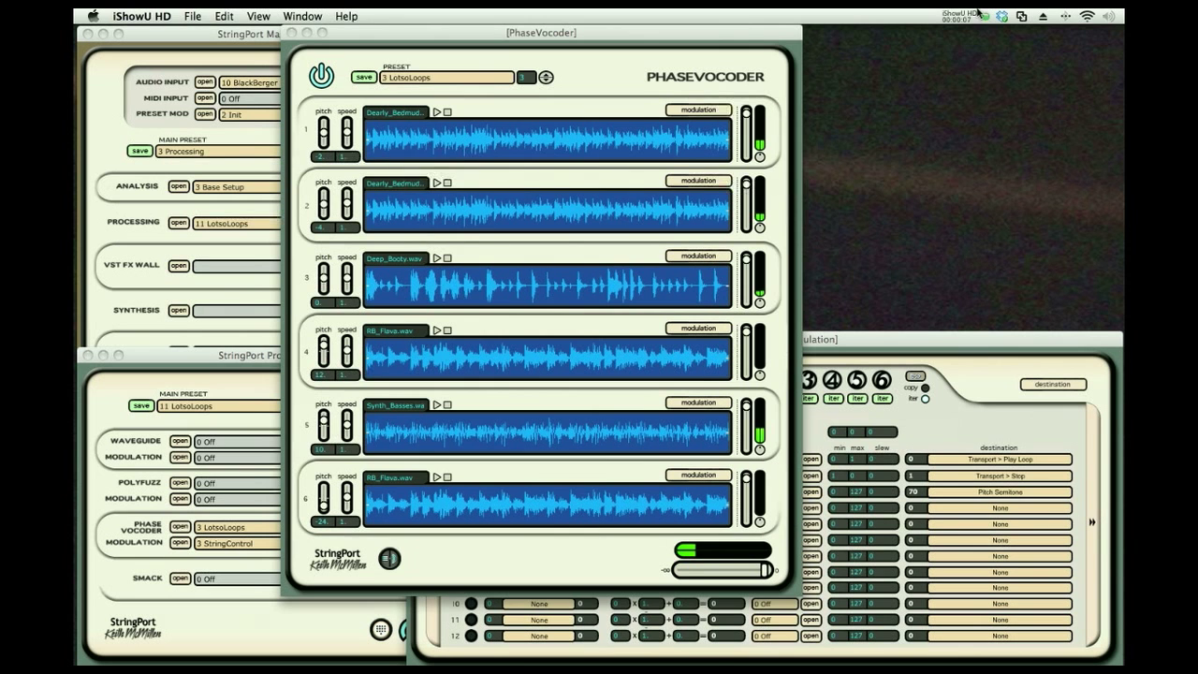
Shift the PhaseVocoder window right and bring the Poly Modulation window forward, moved up-left
drag(713, 33, 731, 33)
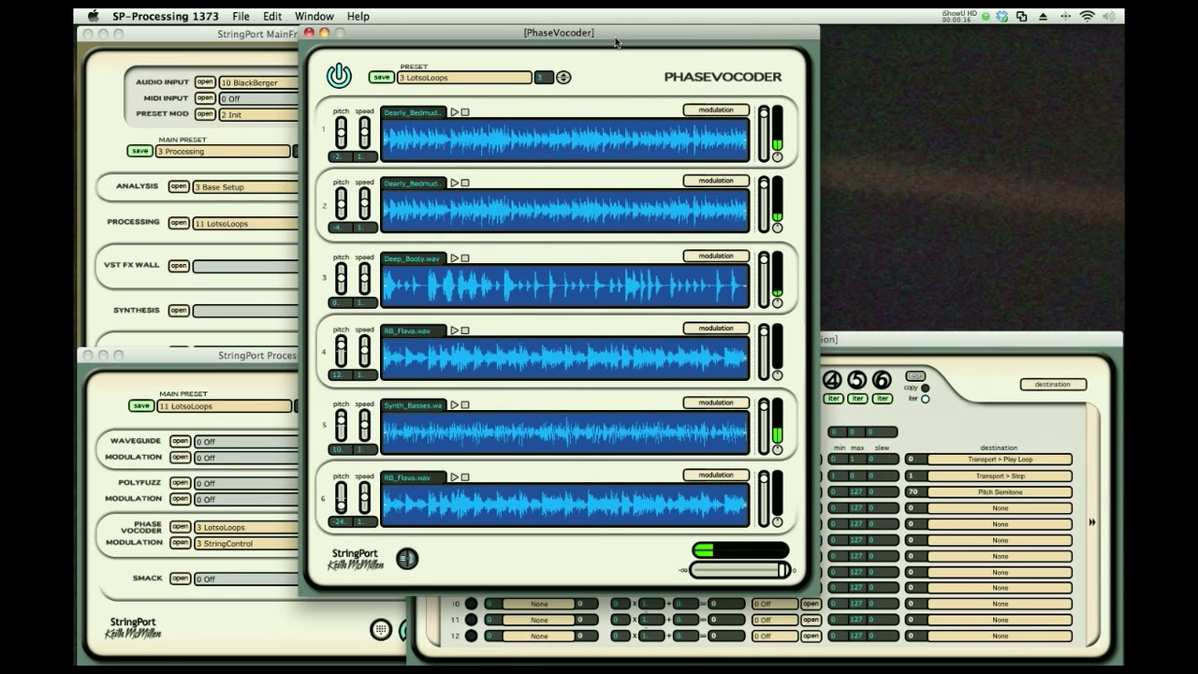
click(915, 339)
drag(915, 339, 866, 265)
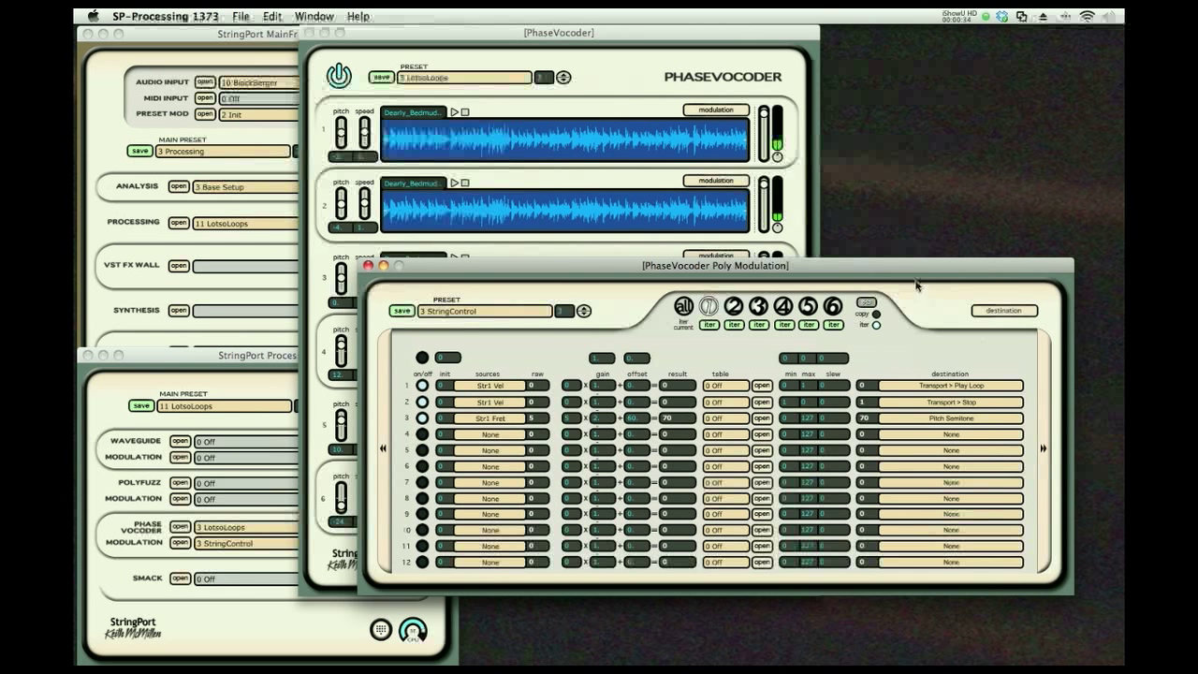
Rearrange the Poly Modulation and PhaseVocoder windows to reveal PhaseVocoder rows 3 and 4
drag(916, 285, 913, 399)
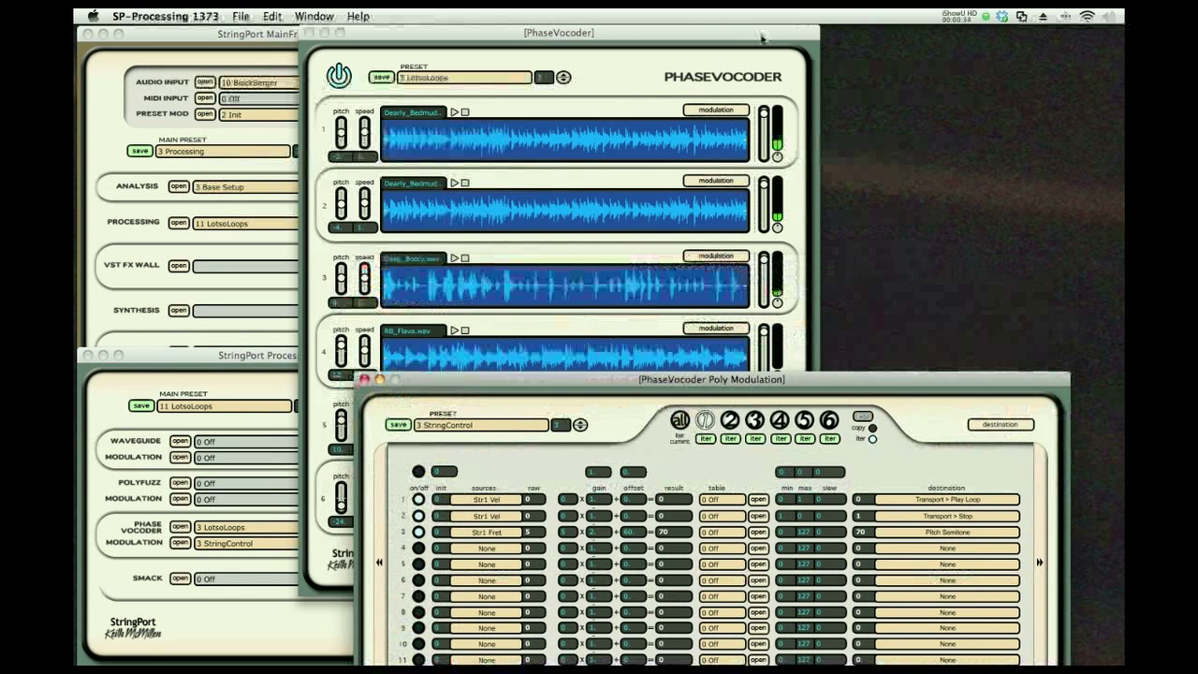
drag(762, 37, 823, 41)
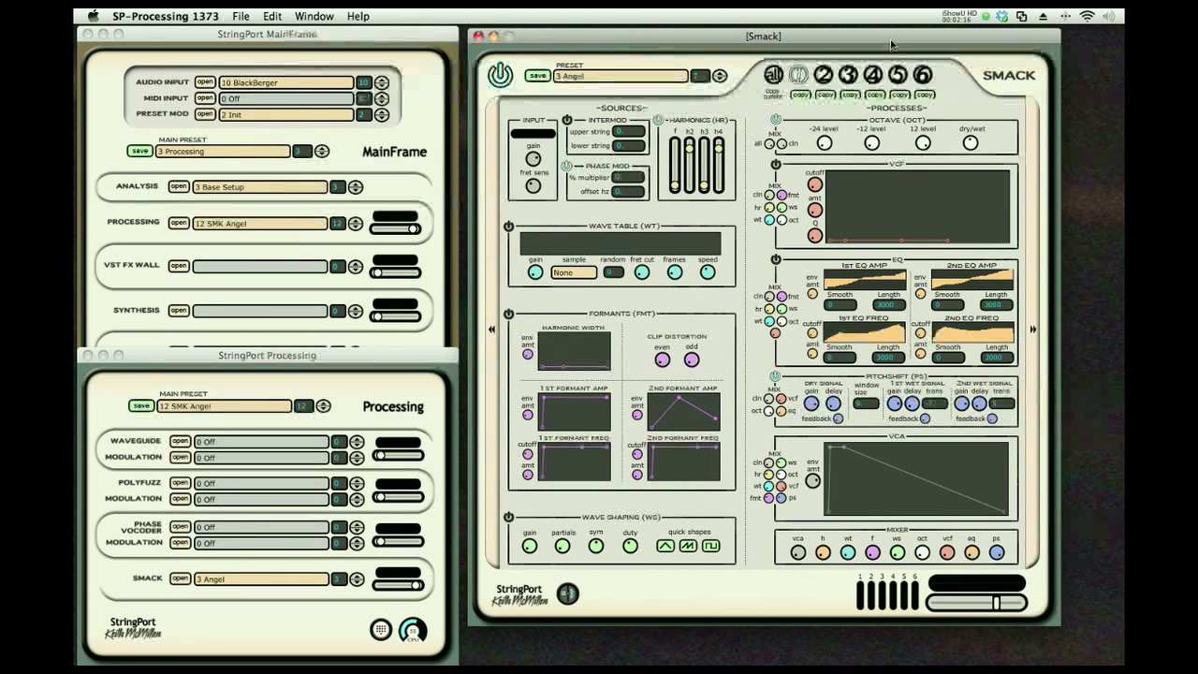
Choose 10 DBass from the Smack preset list
click(681, 79)
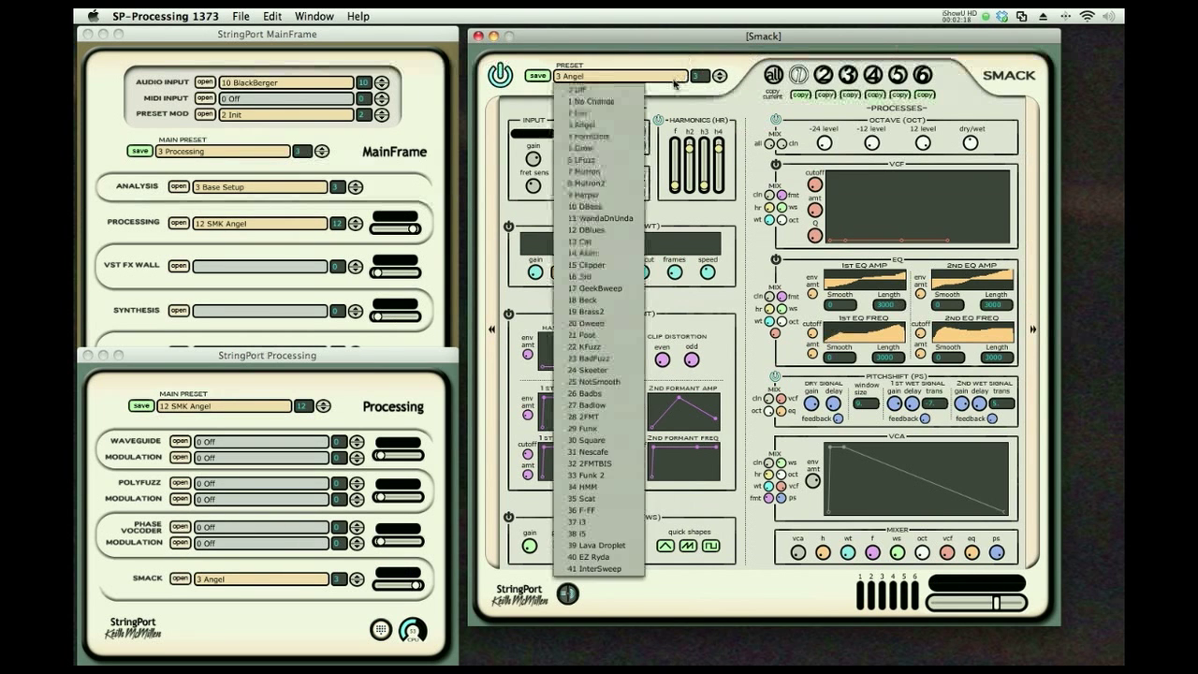
click(615, 208)
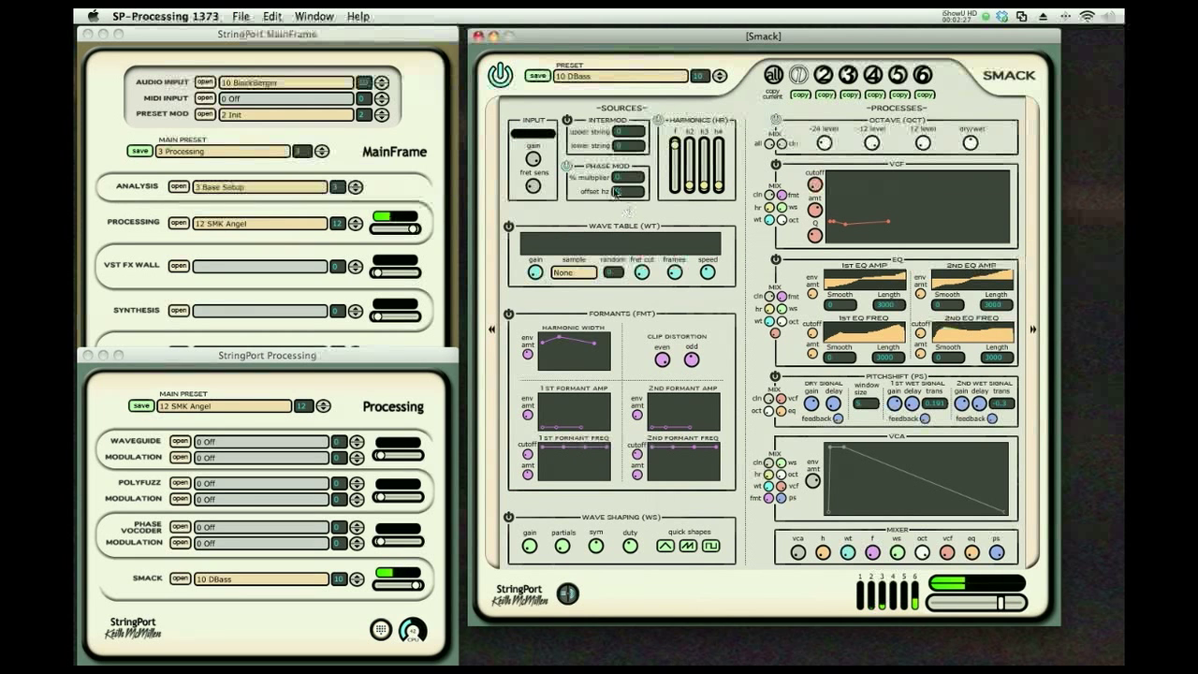
Load Smack preset 19 Brass2 and pick a sample for the wave table
click(650, 79)
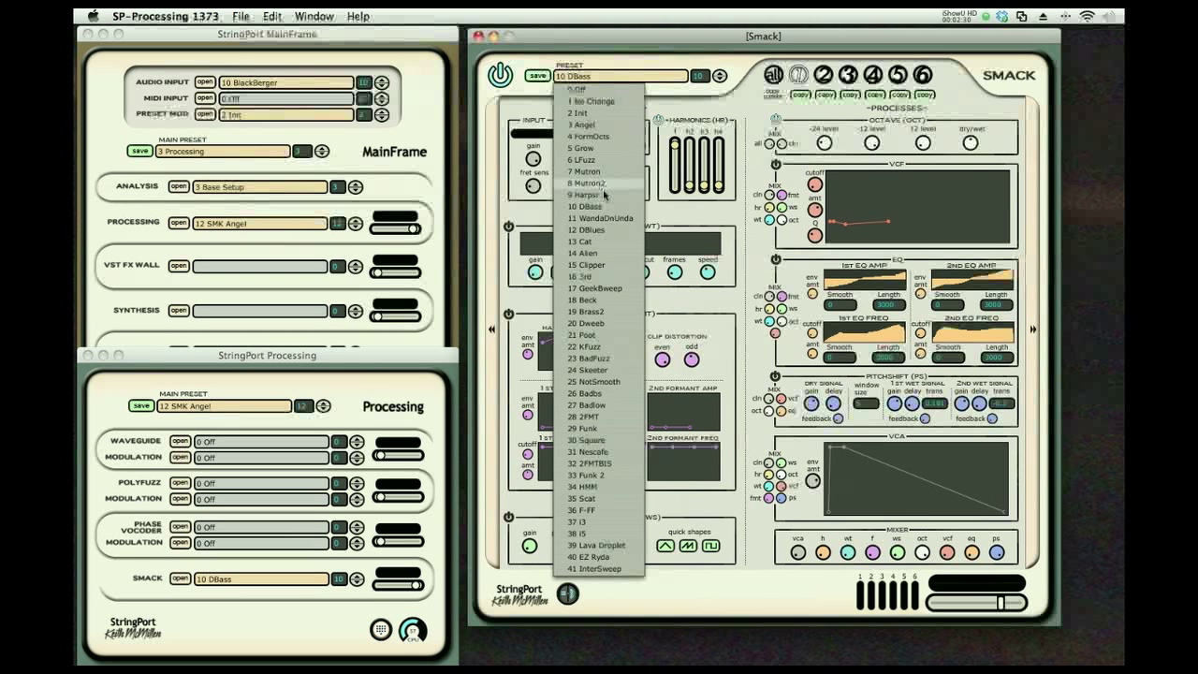
click(592, 312)
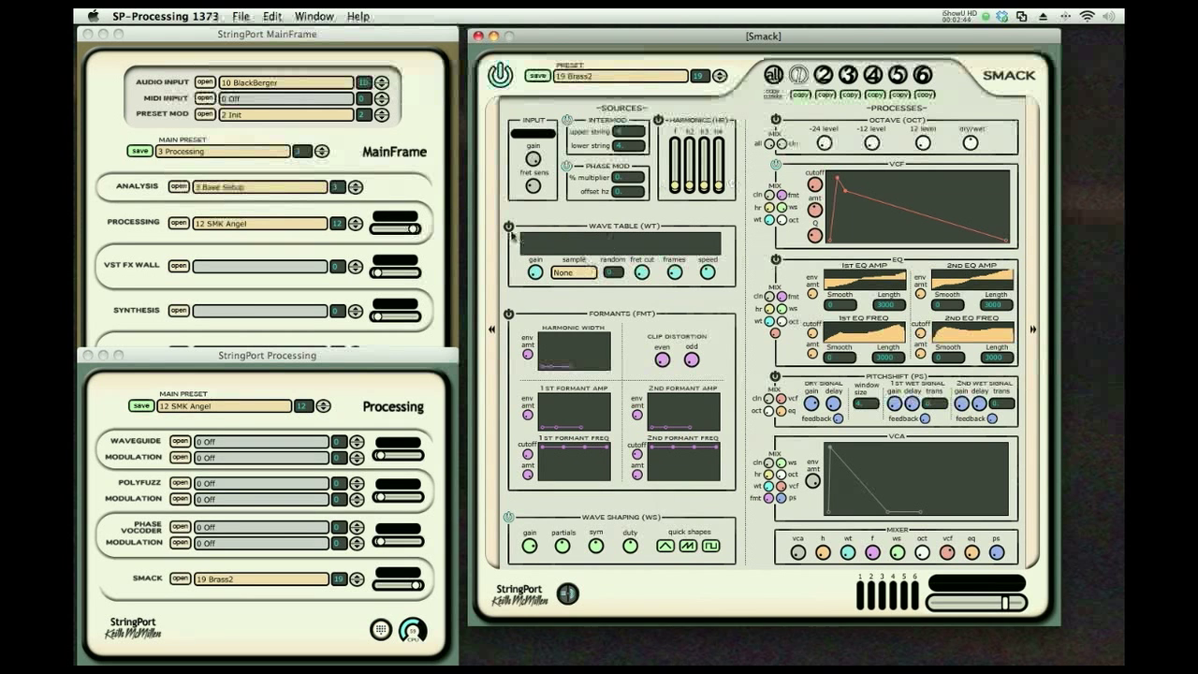
click(574, 272)
click(573, 308)
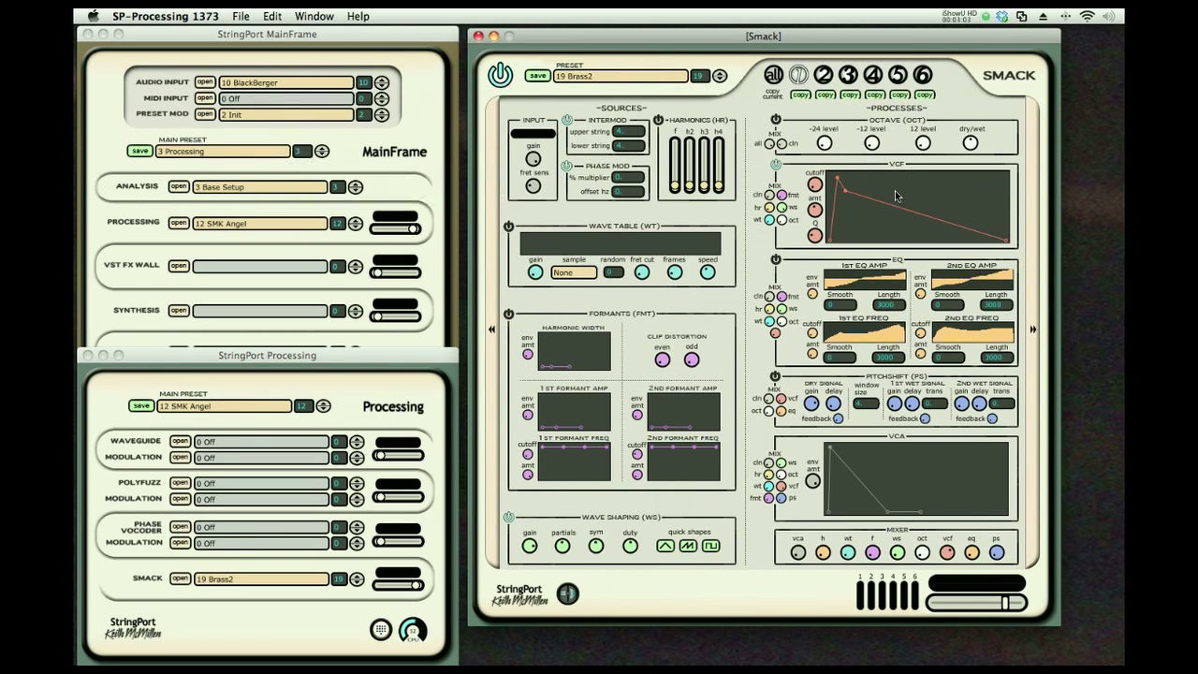
Move the VCF envelope's post-peak point lower and later, and nudge the peak right and down
drag(845, 192, 878, 207)
drag(838, 178, 842, 183)
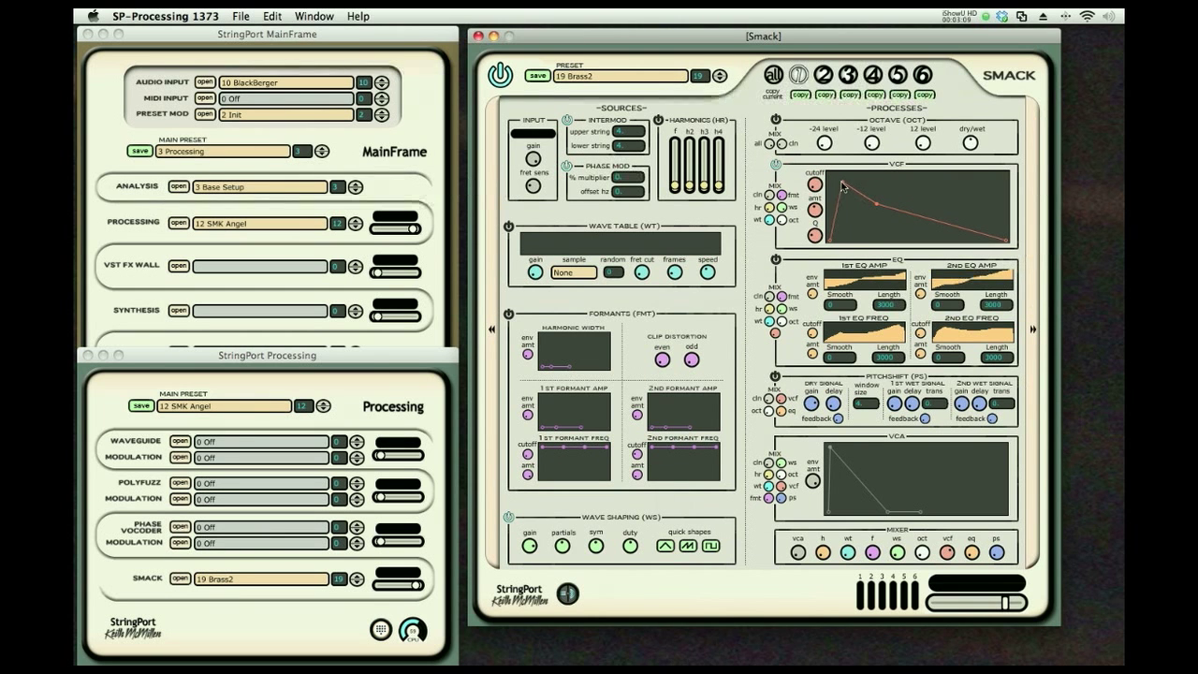